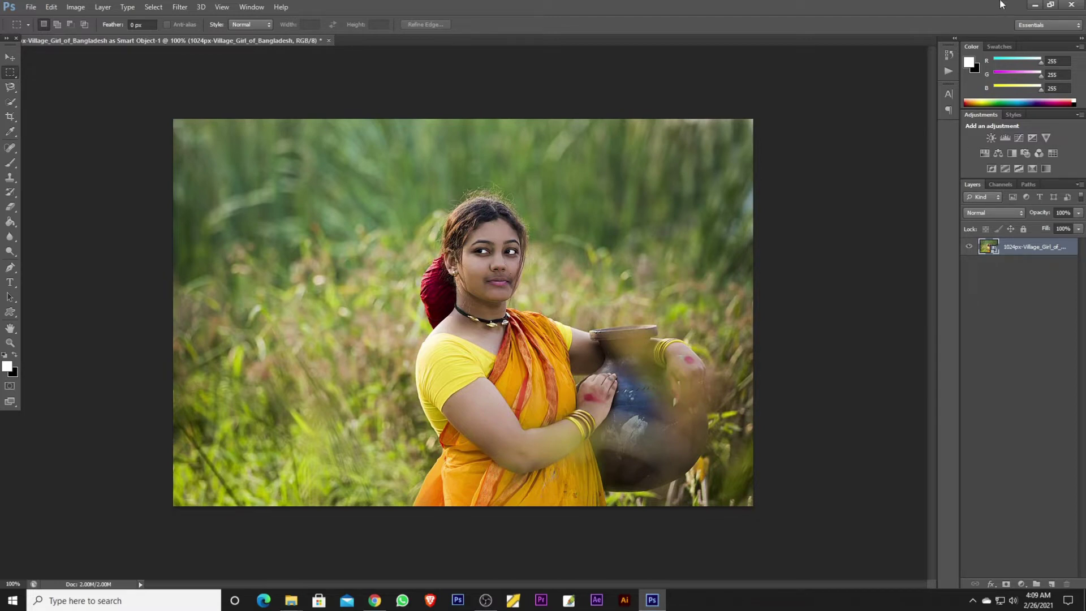
Step: Switch to File Explorer and open the IT Shop user folder under Users on drive C in a maximized window
left_click(1035, 5)
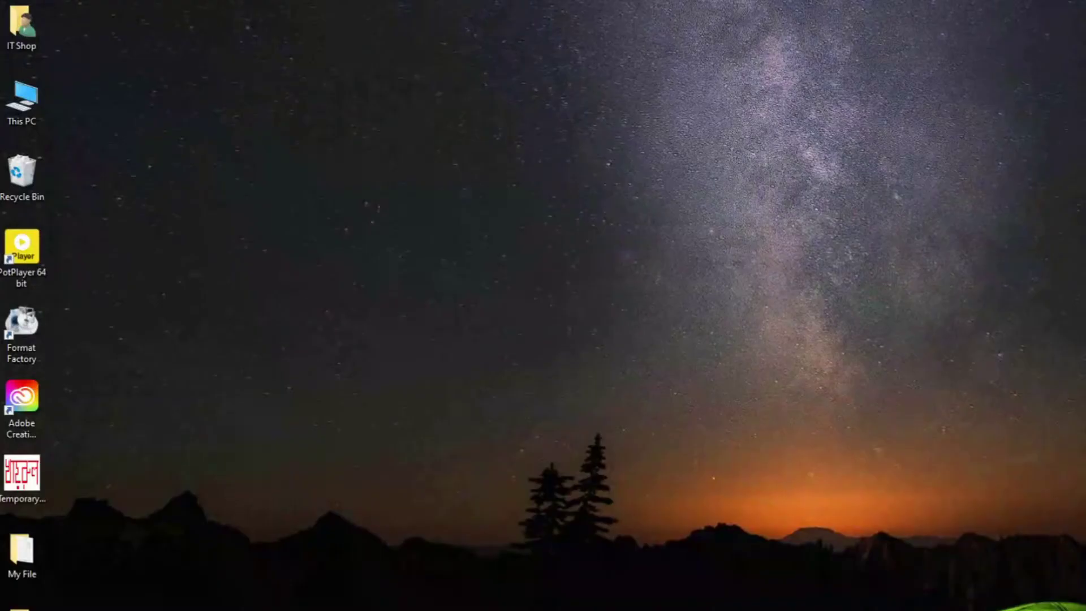
double_click(10, 119)
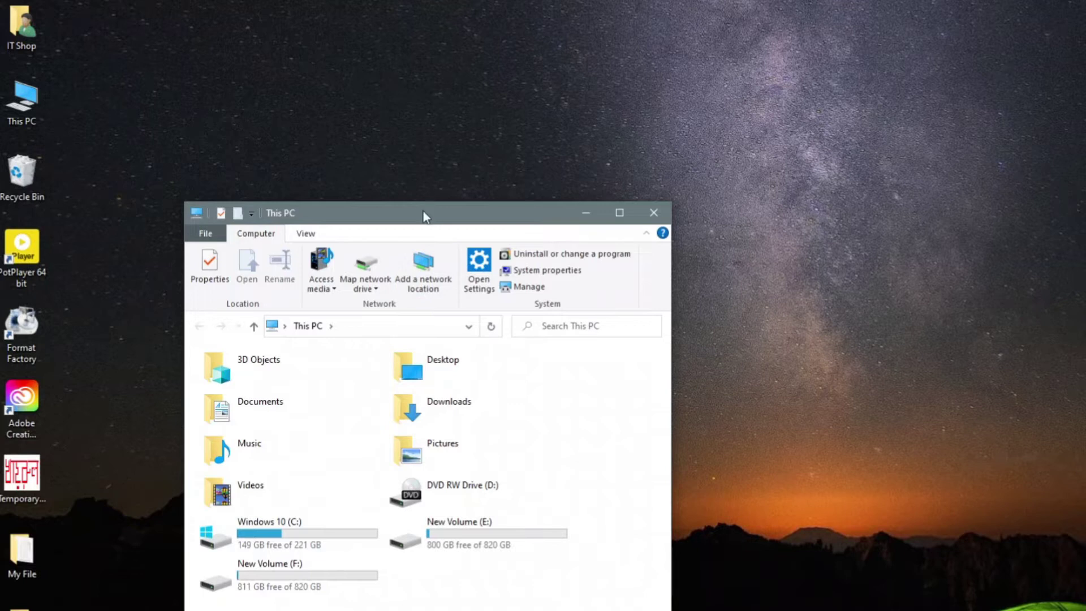
left_click_drag(424, 214, 679, 131)
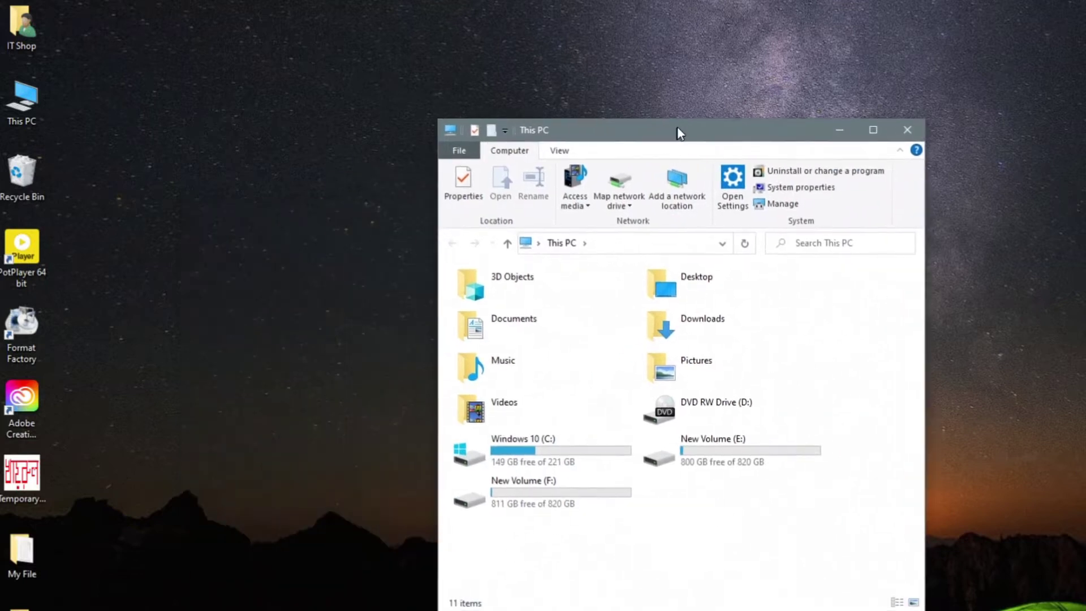
double_click(520, 447)
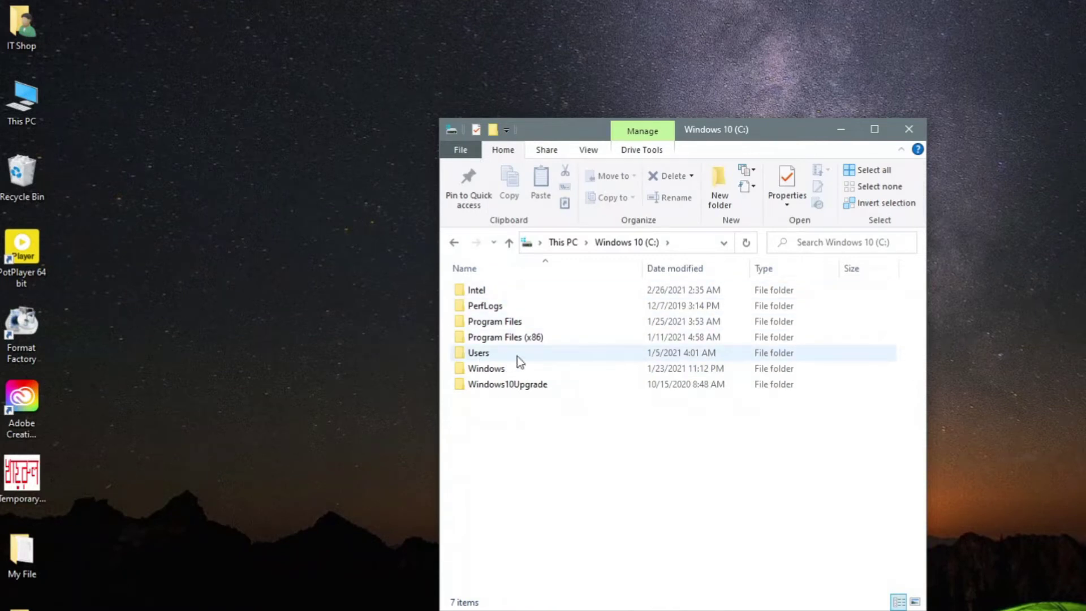
double_click(487, 352)
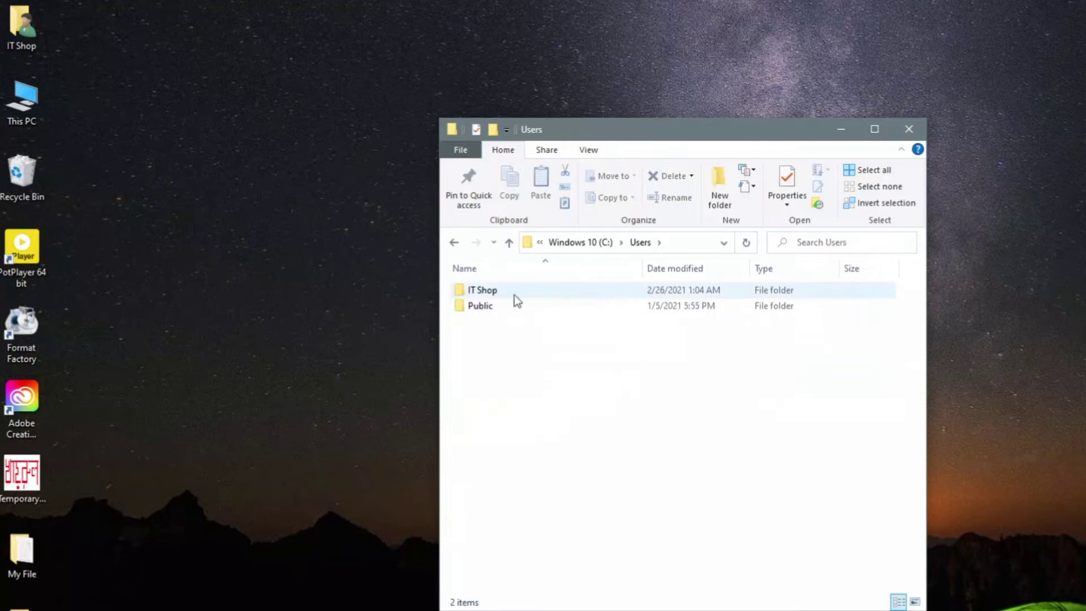
mouse_move(505, 295)
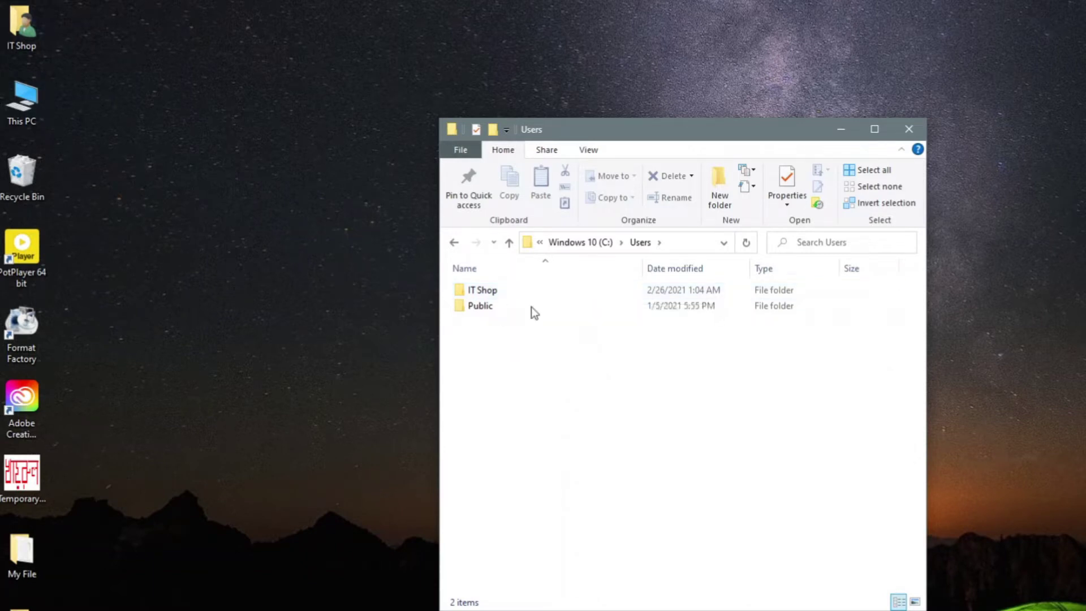
mouse_move(548, 290)
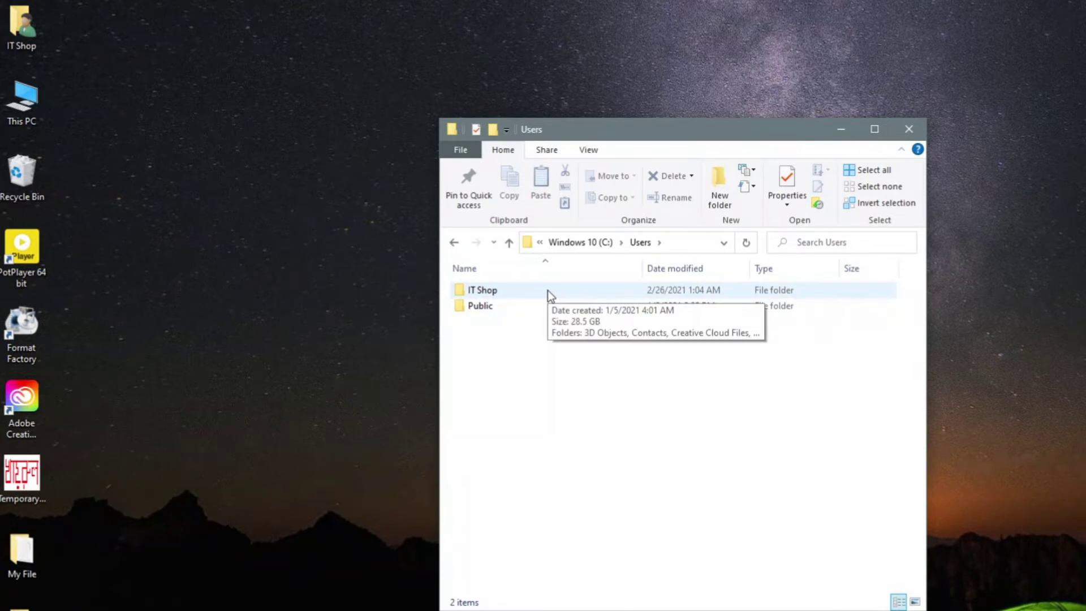
double_click(549, 290)
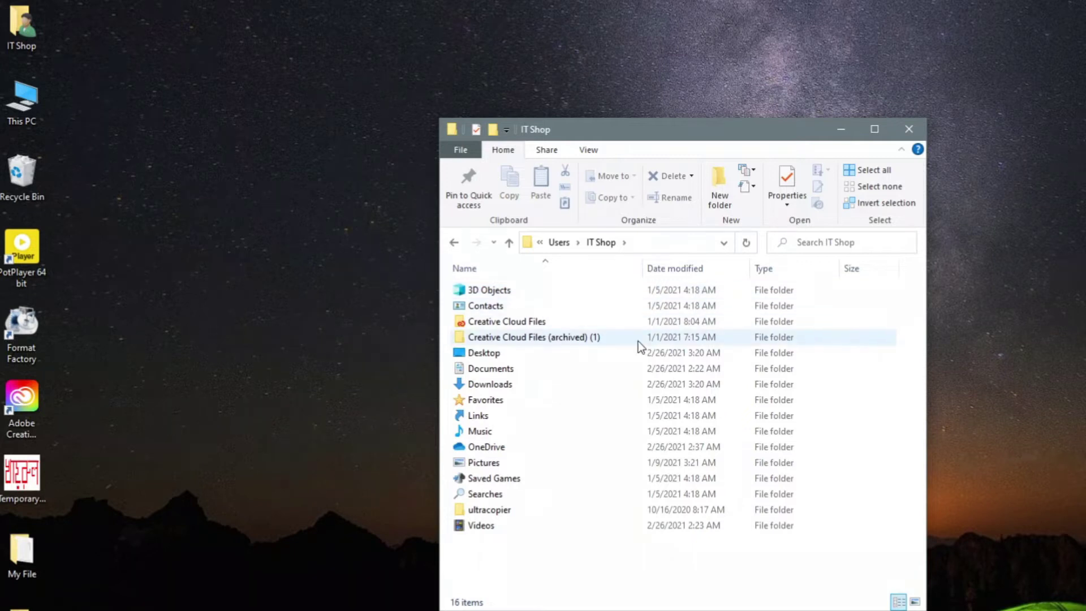
left_click(875, 129)
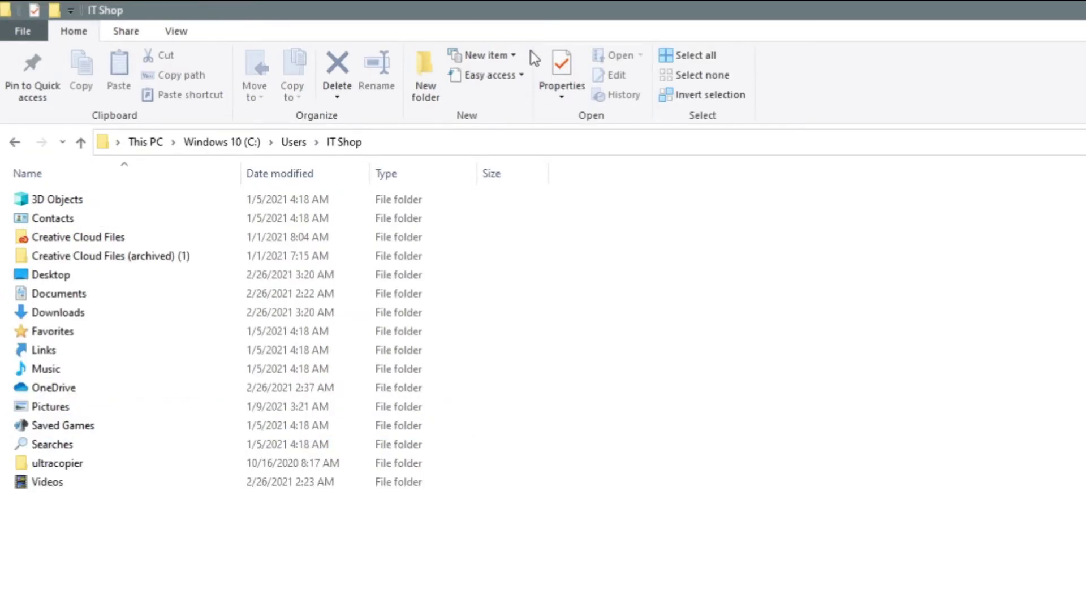
Step: Change the folder options to show hidden files, folders, and drives, and apply the setting
left_click(176, 31)
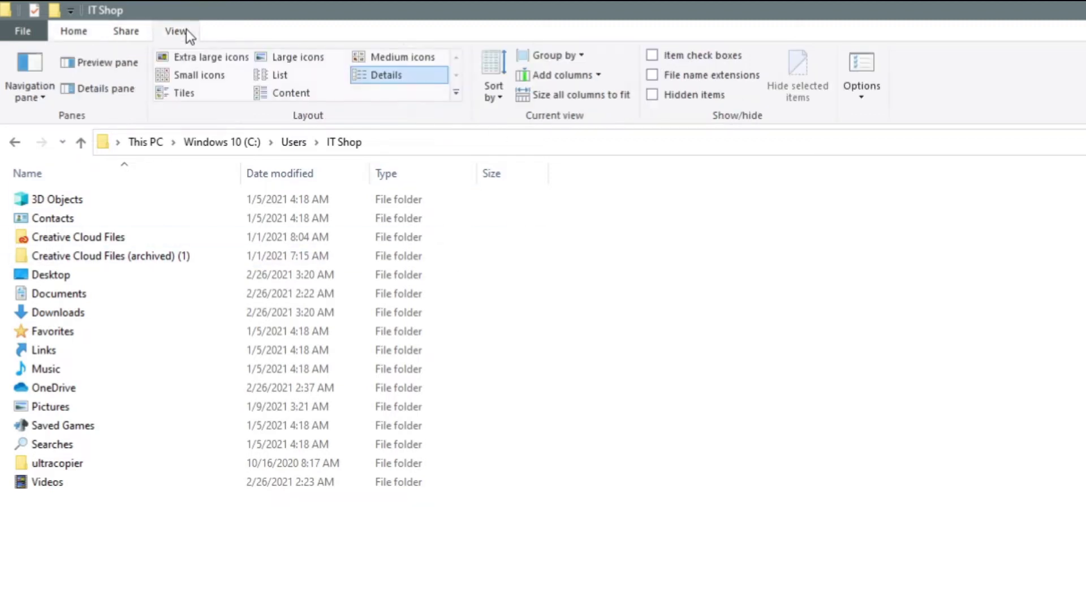
left_click(861, 96)
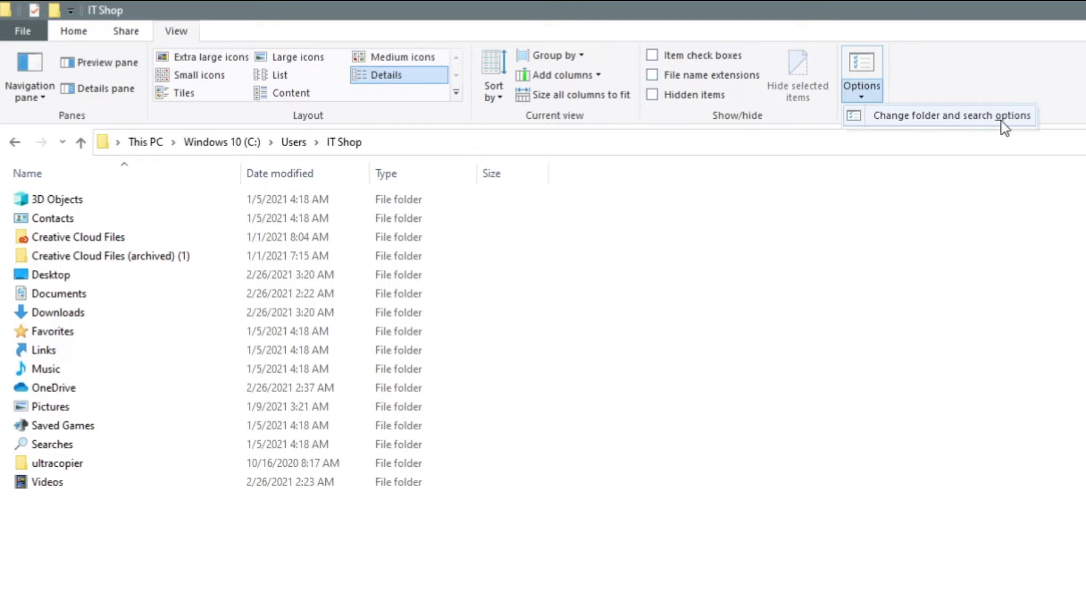
left_click(923, 116)
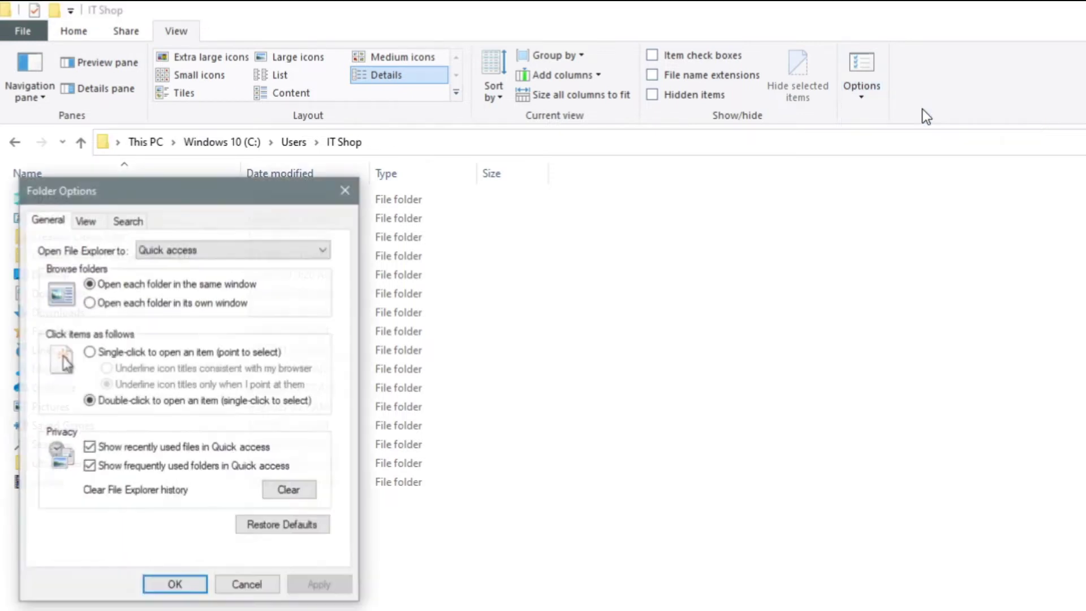
left_click_drag(195, 192, 827, 194)
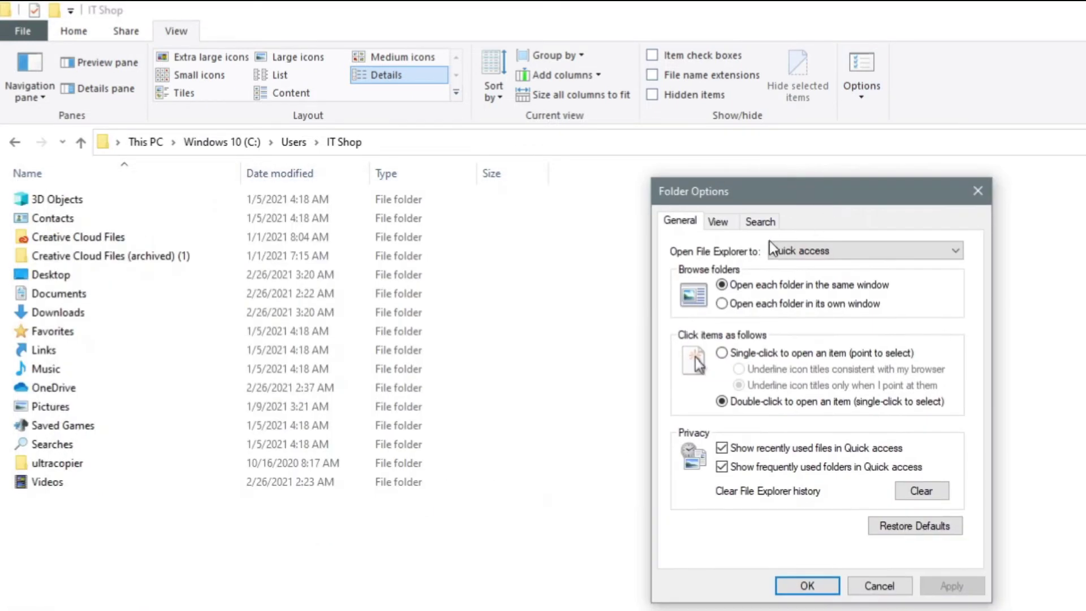
left_click(719, 222)
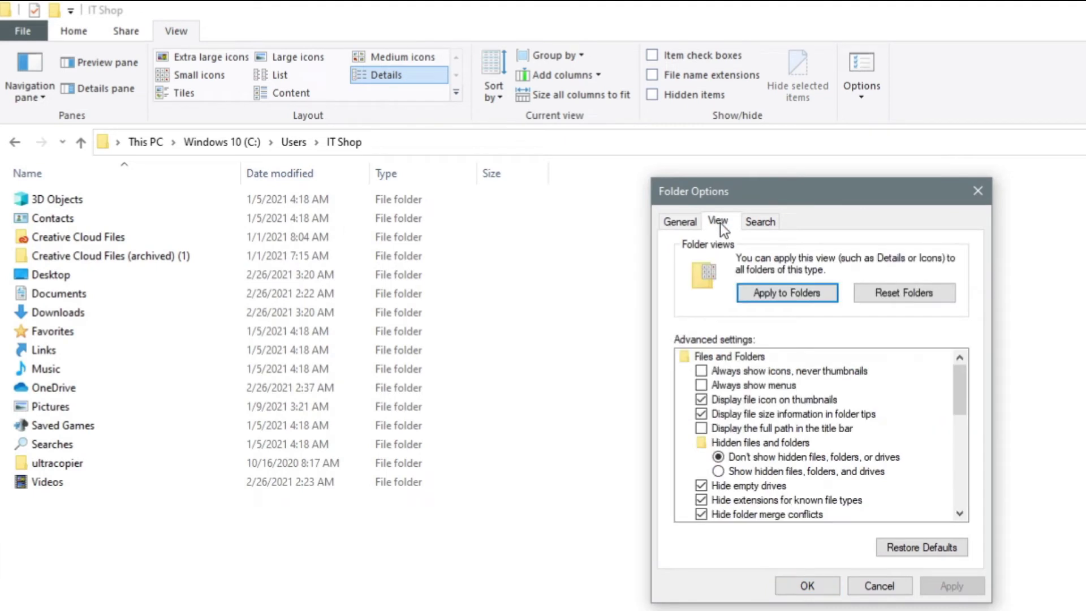
left_click(718, 471)
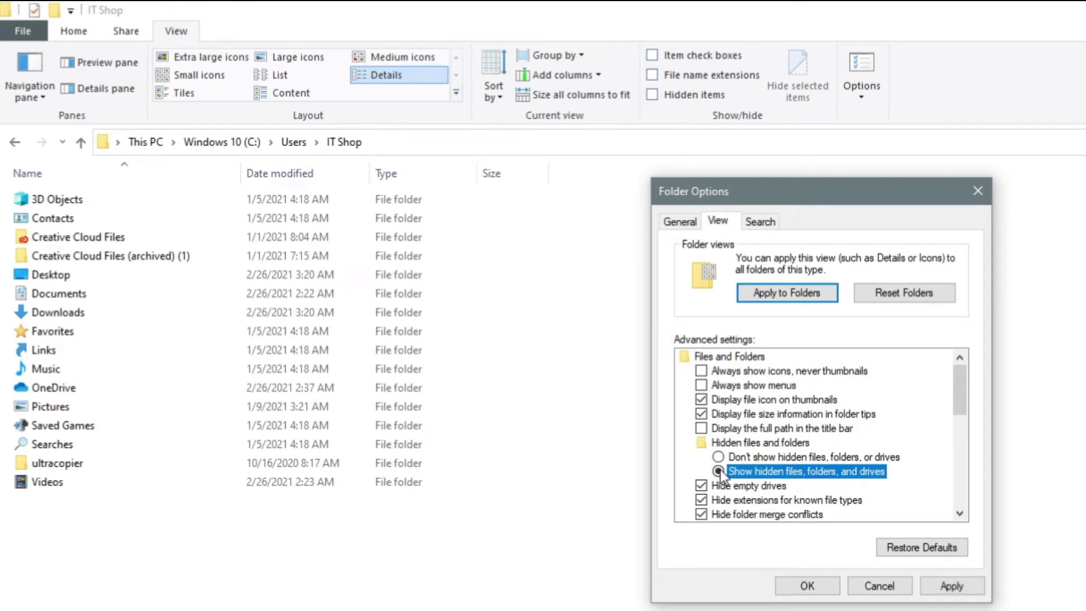
left_click(951, 591)
left_click(818, 590)
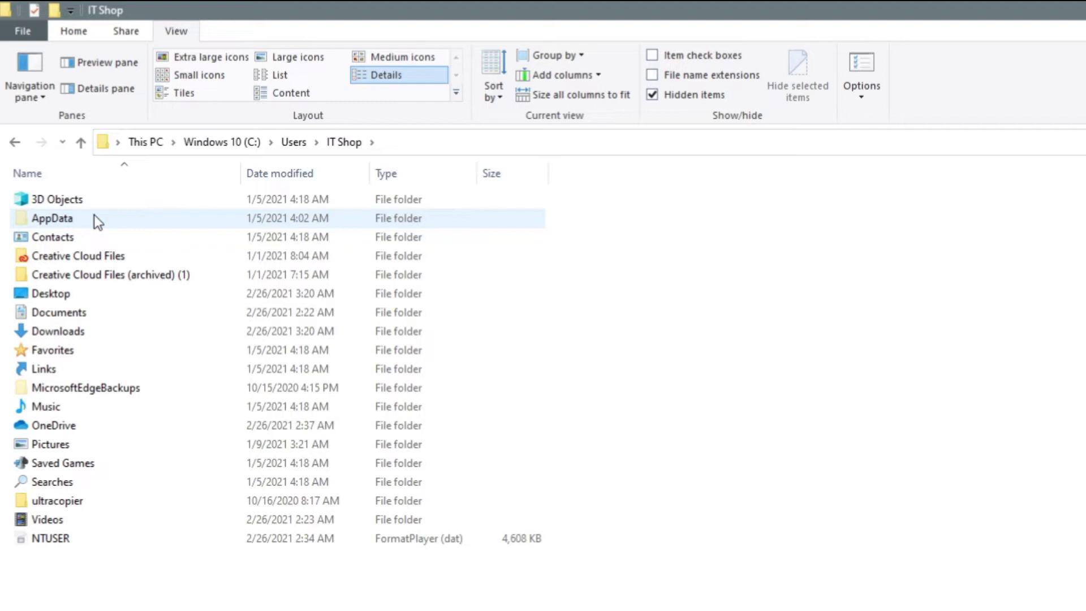
Step: Open the AppData folder by running appdata from the Run dialog
mouse_move(95, 215)
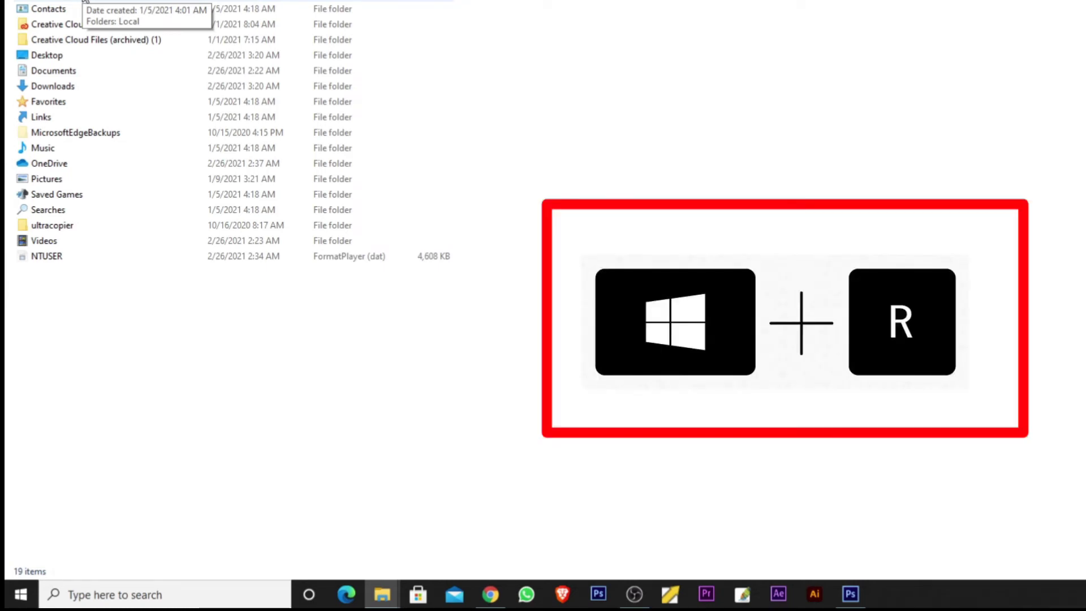
key("super+r")
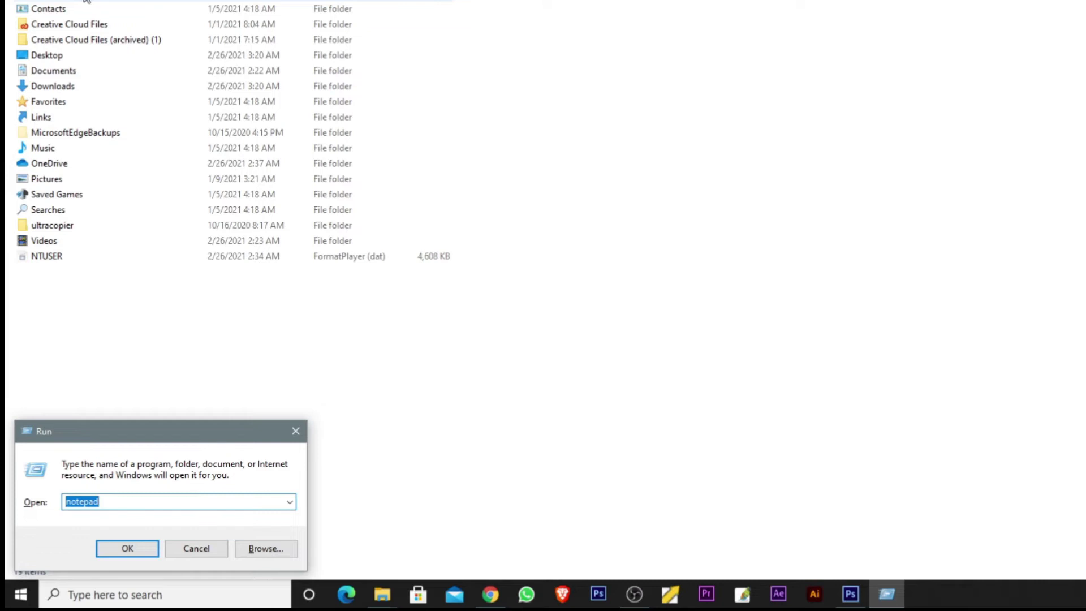
left_click_drag(91, 437, 493, 311)
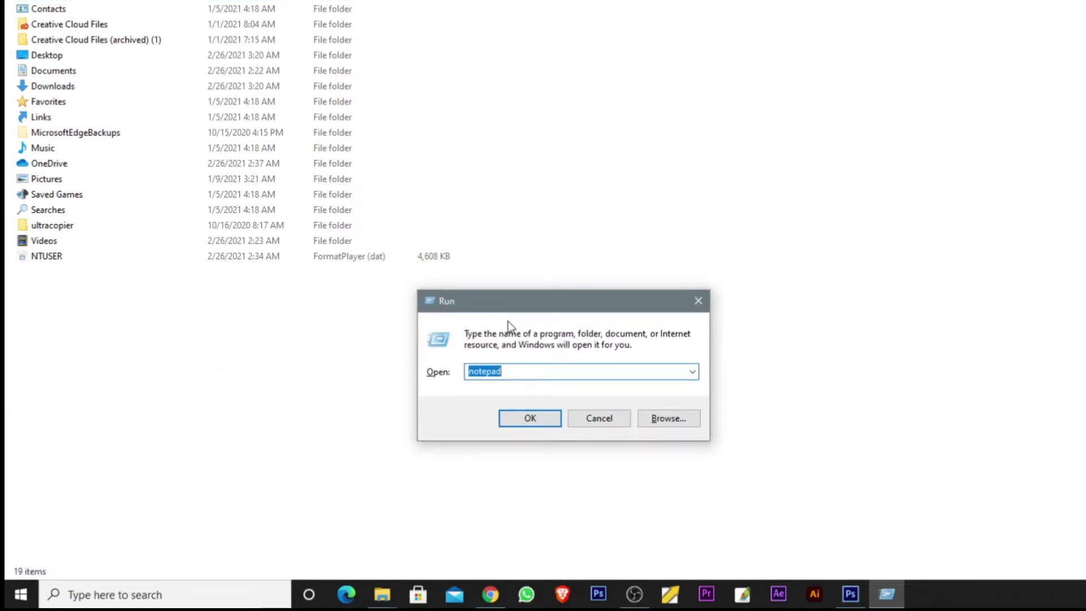
type("app")
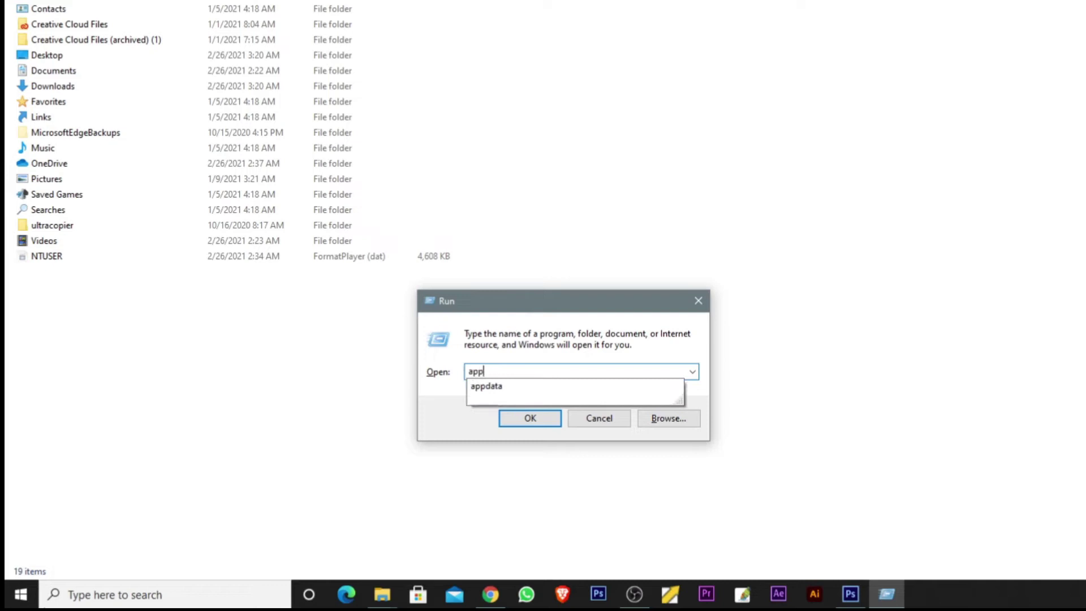
type("data")
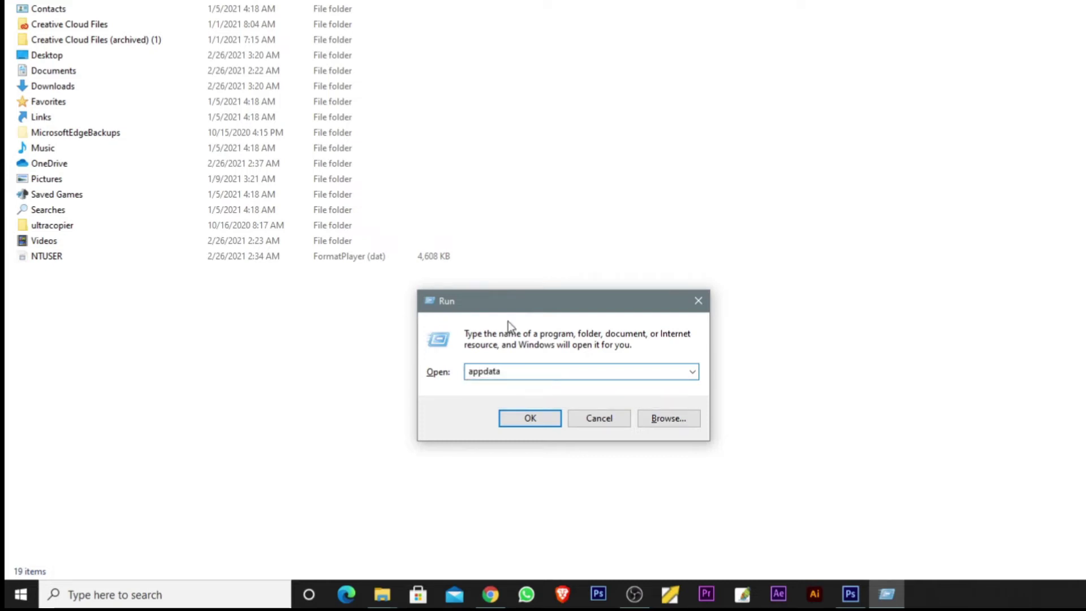
key("Return")
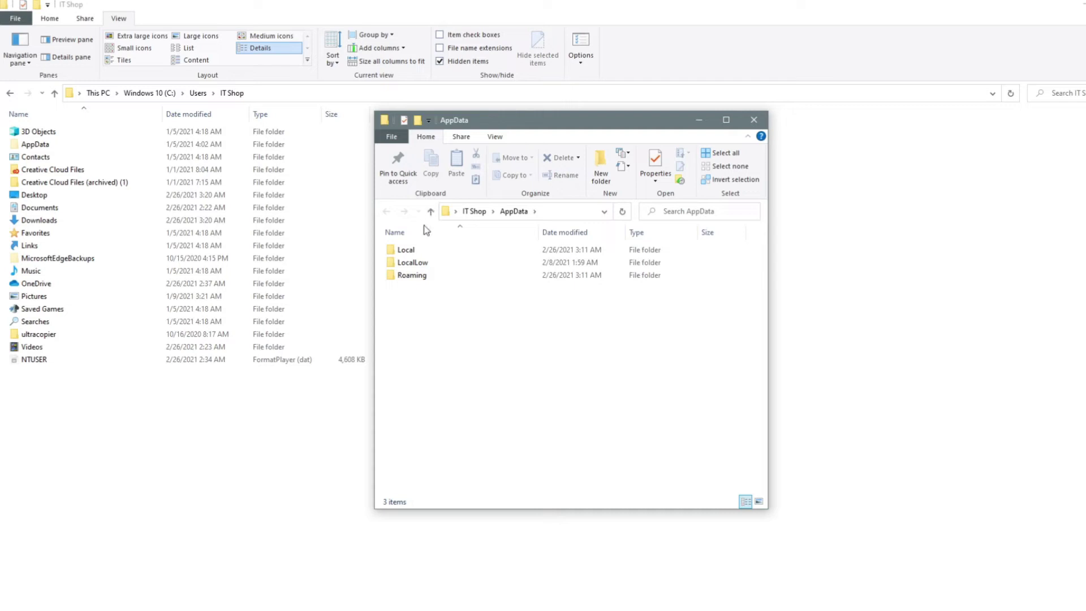
Step: Go from AppData through Roaming, Adobe and CameraRaw into the Settings folder
mouse_move(407, 278)
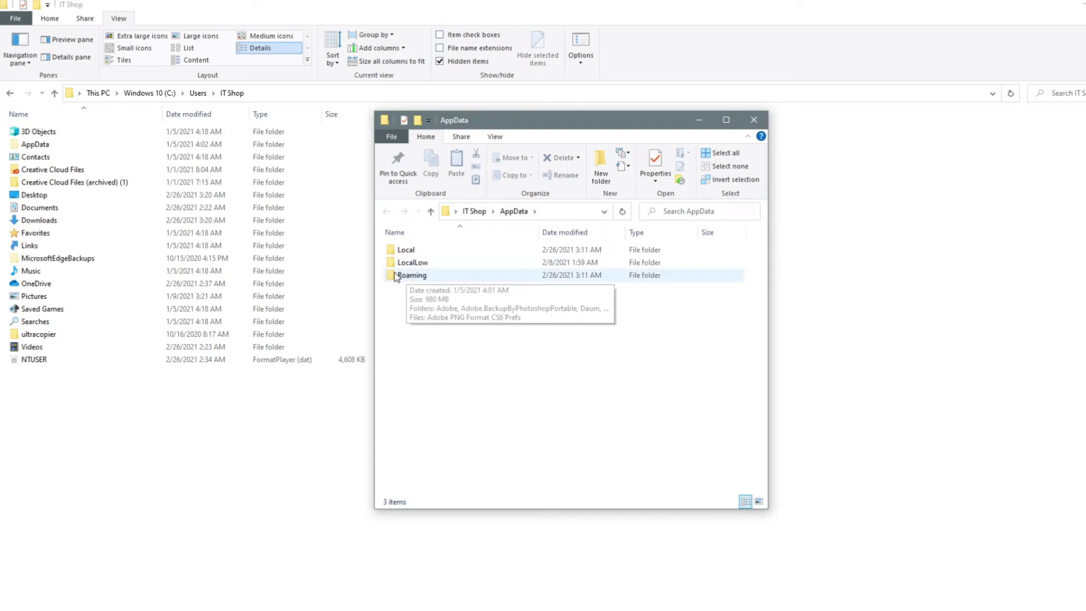
double_click(425, 279)
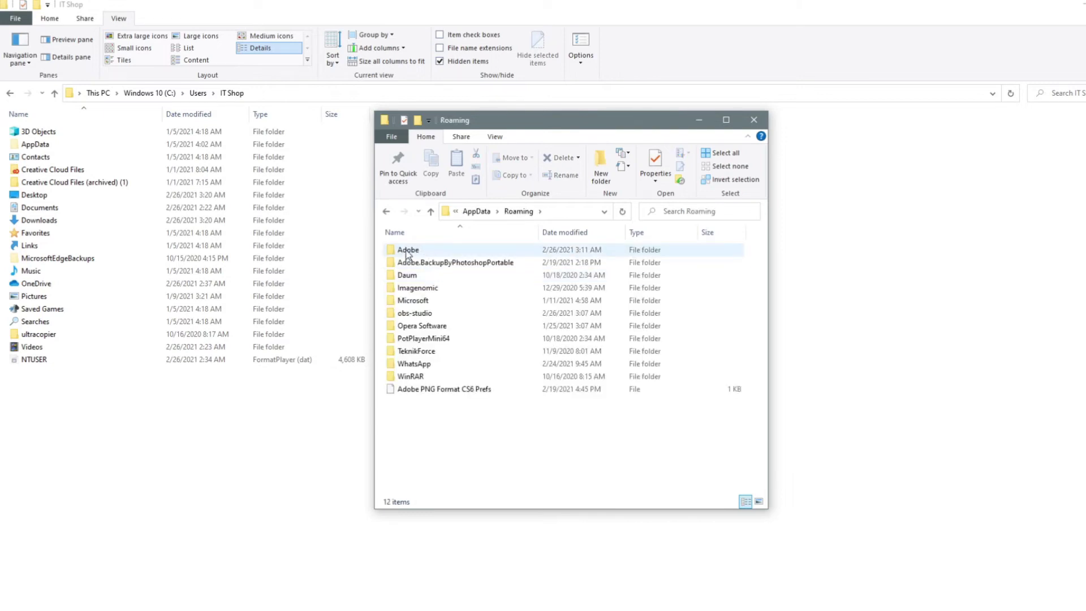
double_click(407, 250)
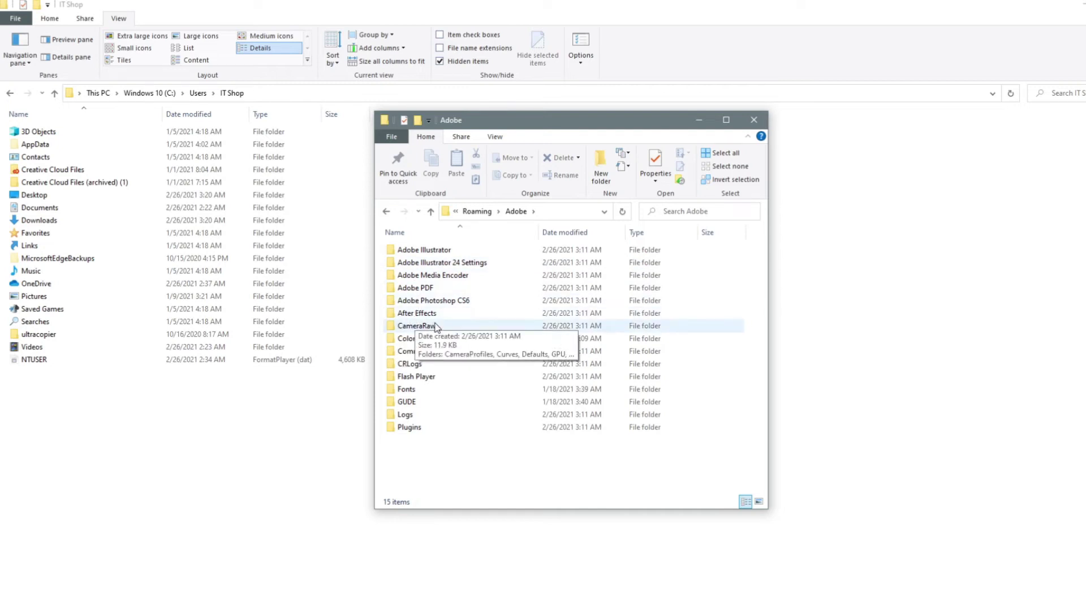
double_click(416, 327)
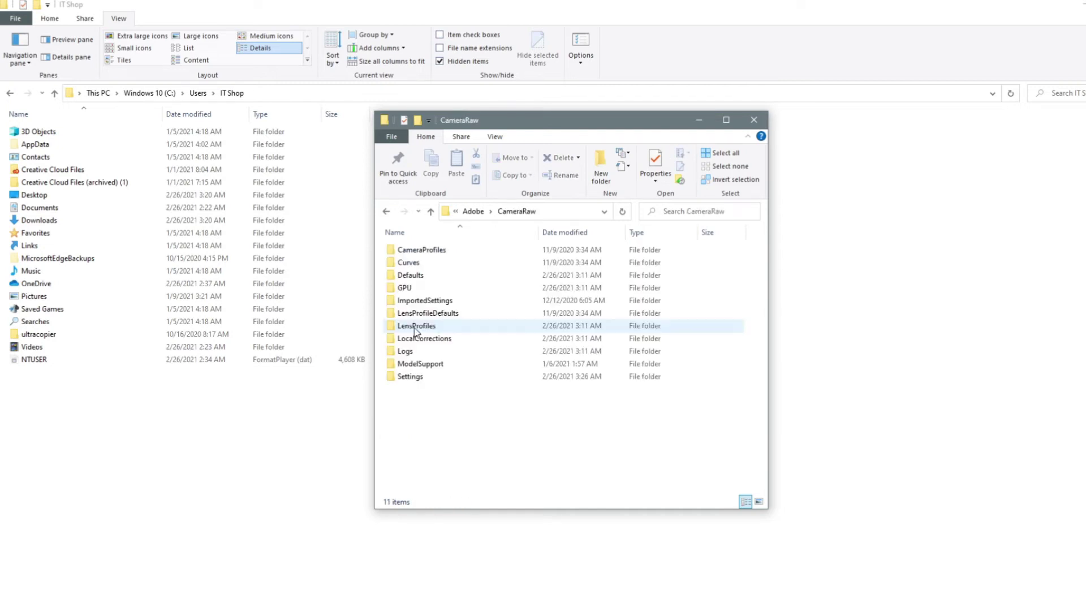
double_click(407, 376)
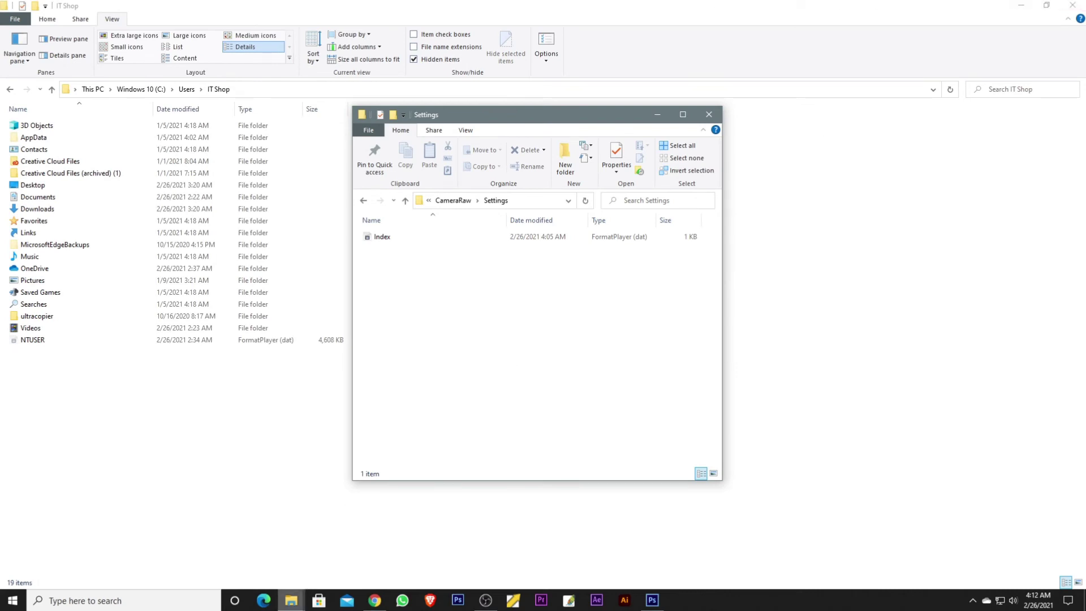
Step: Bring up the Videos folder window beside the Settings folder and open its Test Presets folder
mouse_move(291, 600)
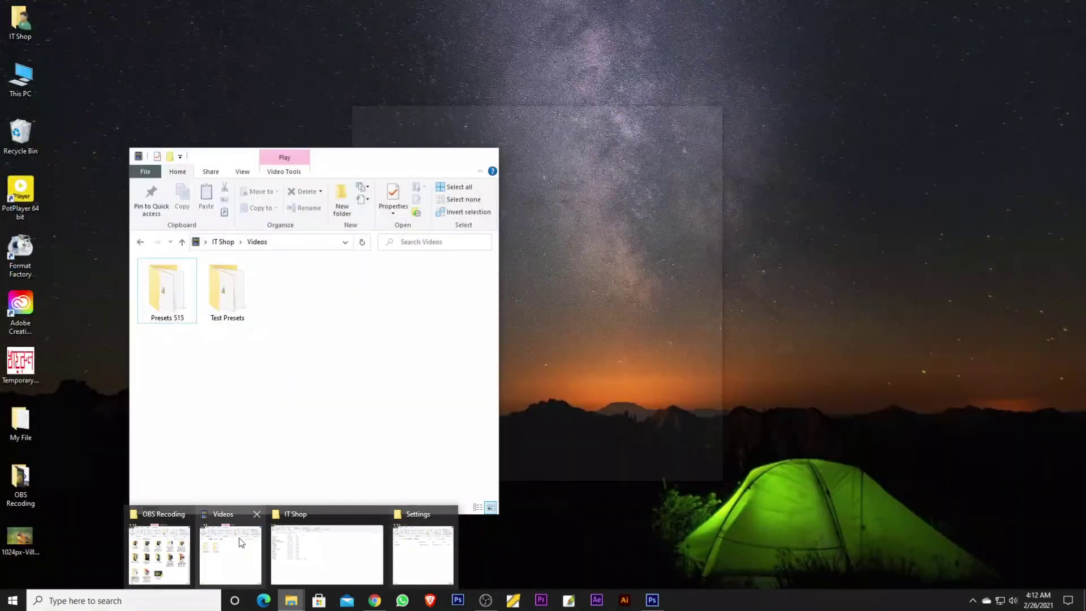
left_click(240, 546)
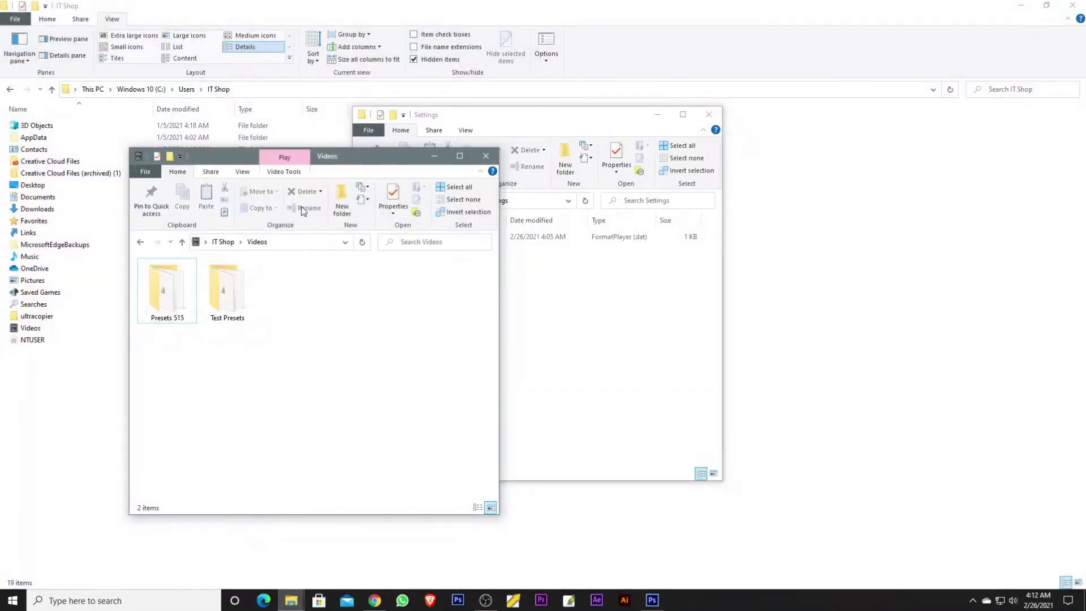
left_click_drag(362, 160, 291, 242)
left_click(162, 393)
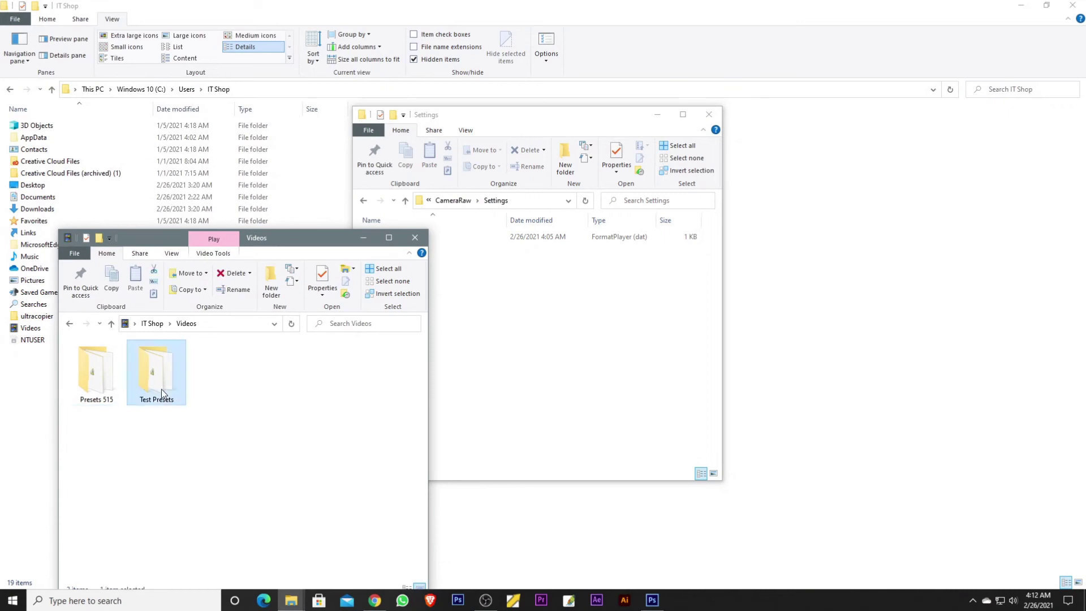
double_click(162, 393)
Step: Move all the KSB preset files from Test Presets into the CameraRaw Settings folder
left_click_drag(399, 533, 110, 352)
left_click_drag(204, 235, 171, 193)
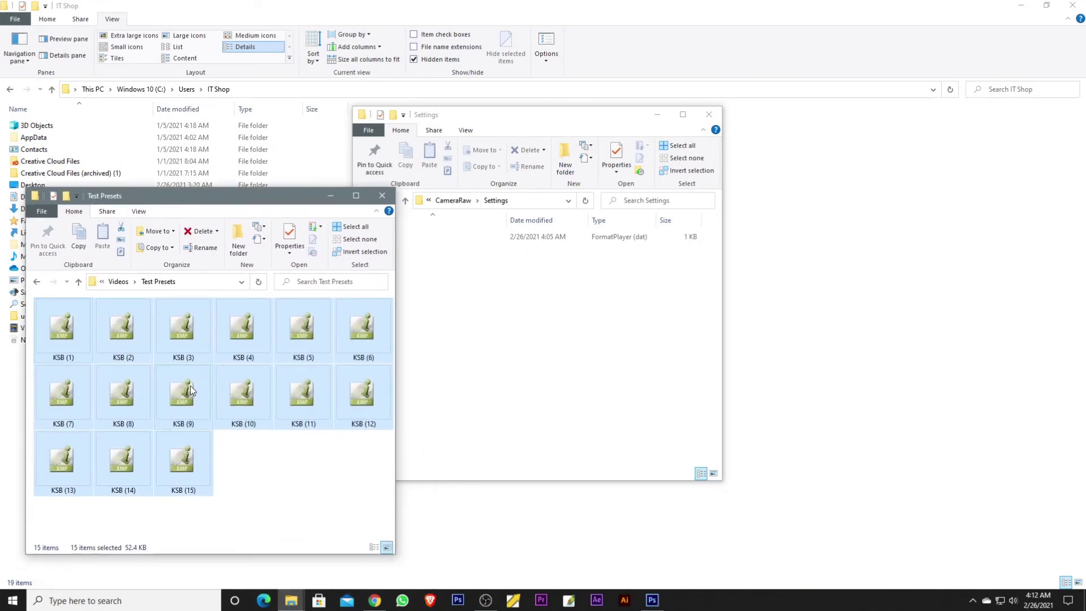
left_click_drag(249, 328, 499, 348)
left_click_drag(534, 115, 559, 114)
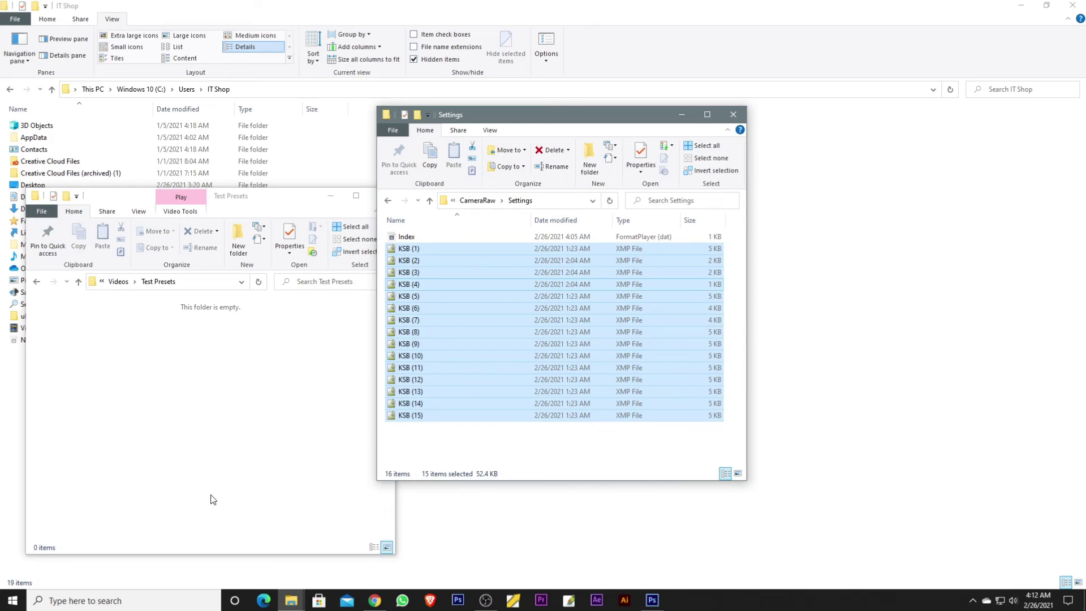
Step: Switch back to Photoshop and open the village girl photo's smart object layer in Camera Raw
left_click(652, 601)
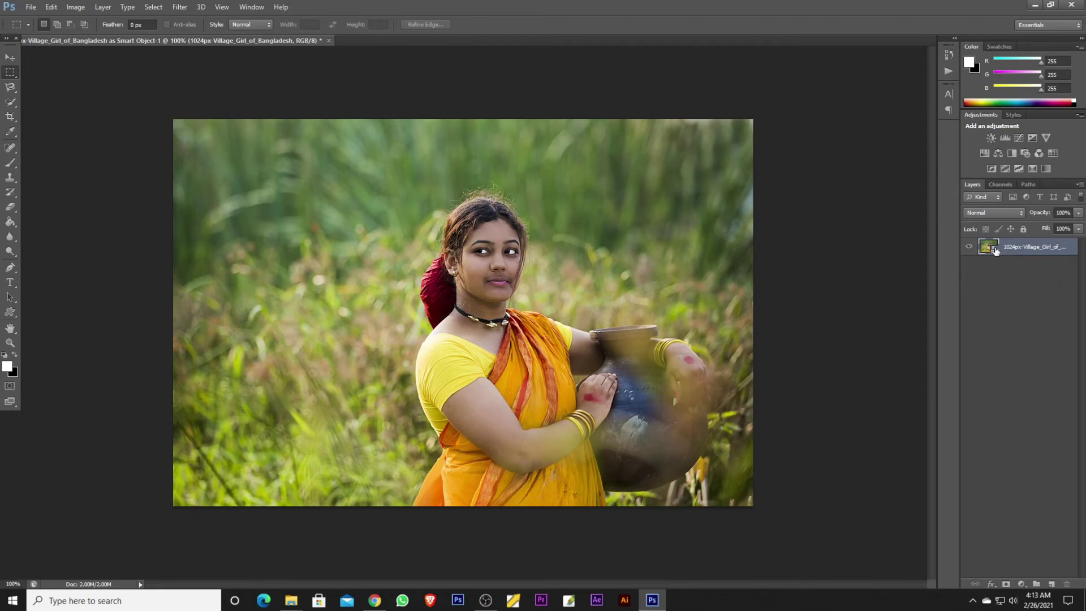
left_click(182, 7)
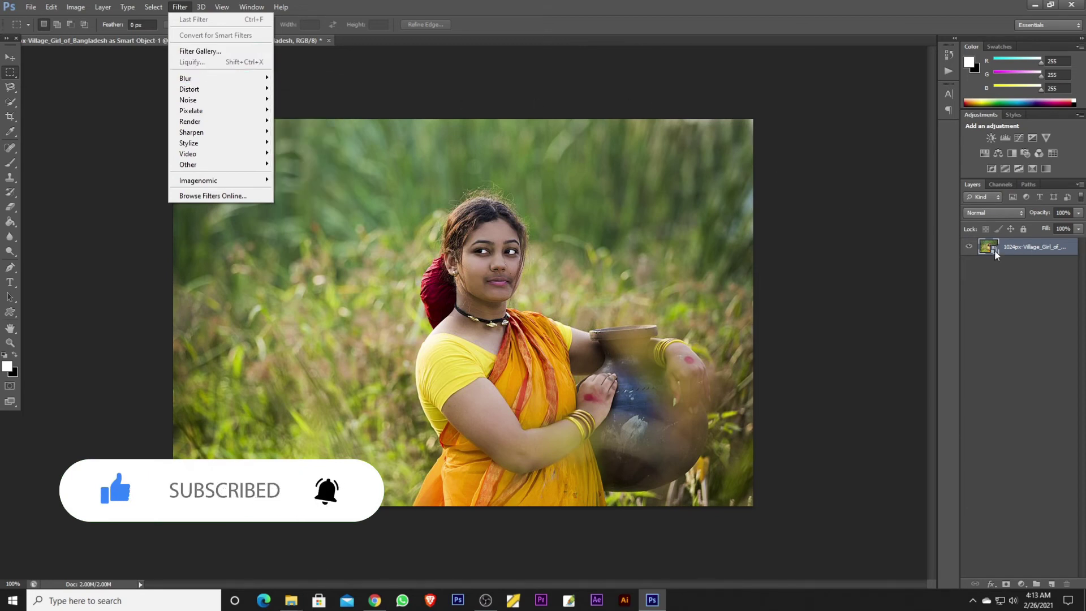
left_click(997, 254)
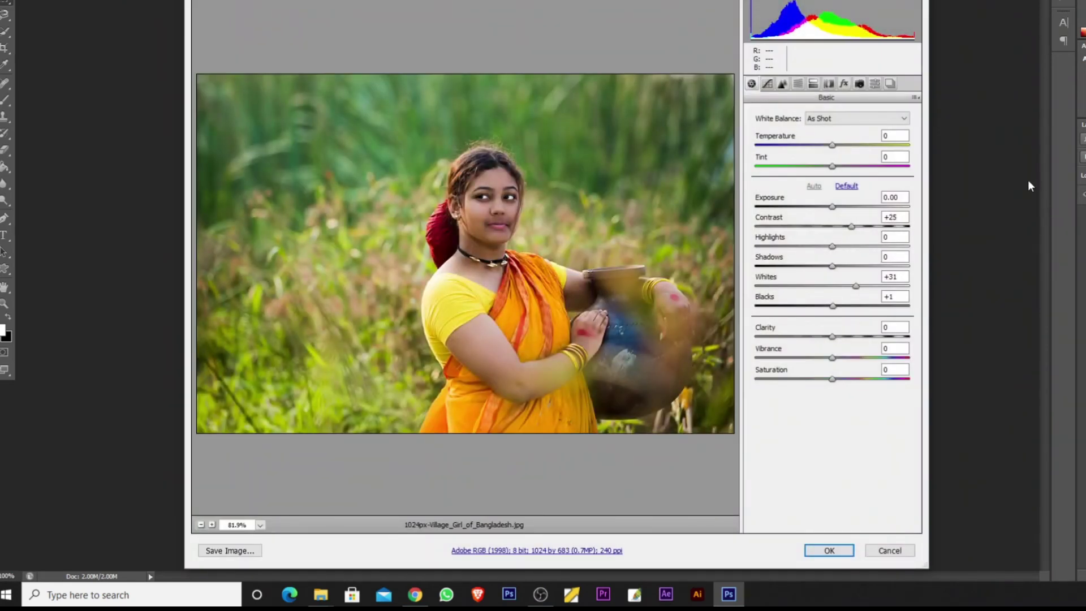
Step: Show the Camera Raw presets and preview KSB (1) and KSB (10) through KSB (15) one by one on the photo
left_click(875, 84)
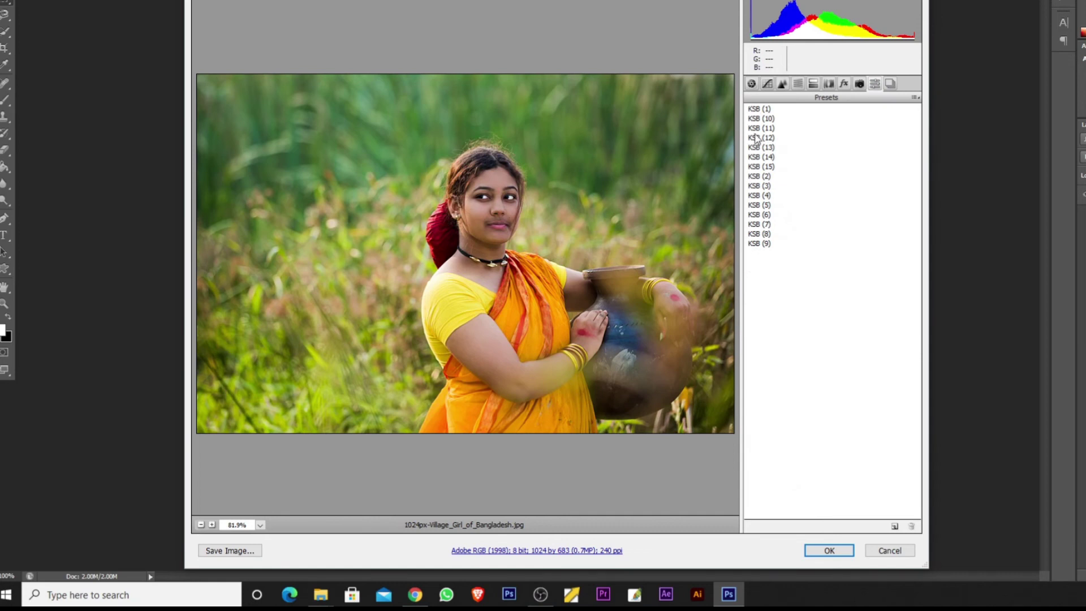
left_click(764, 110)
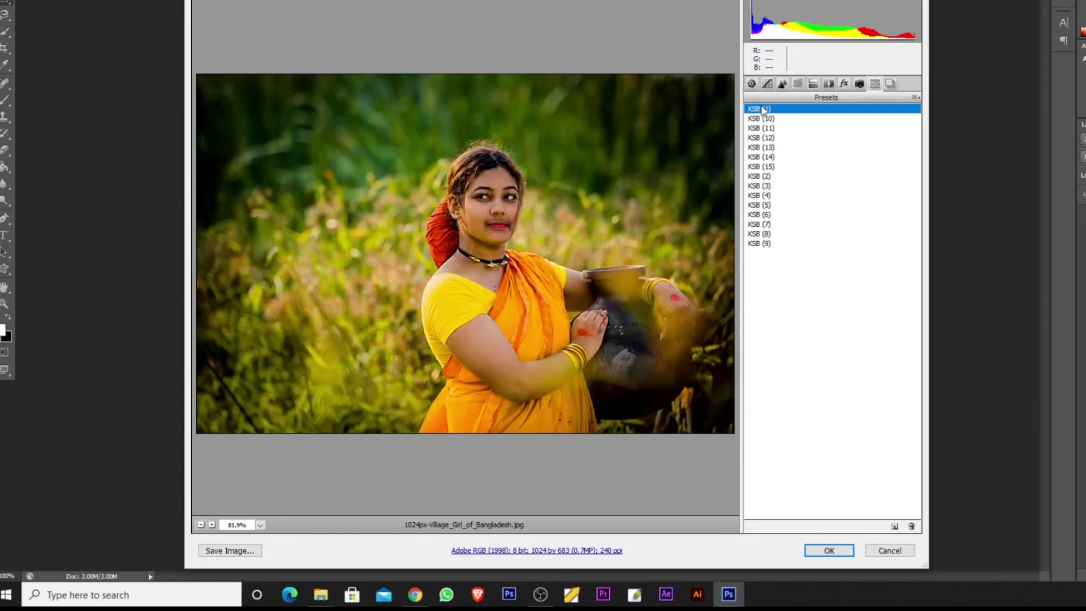
left_click(764, 119)
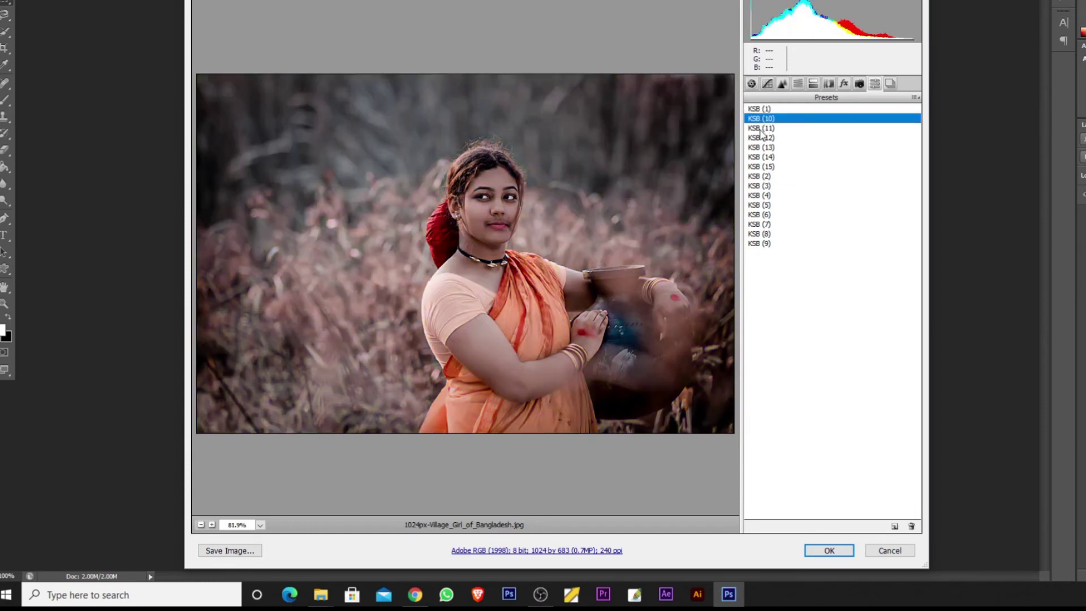
left_click(764, 130)
left_click(766, 138)
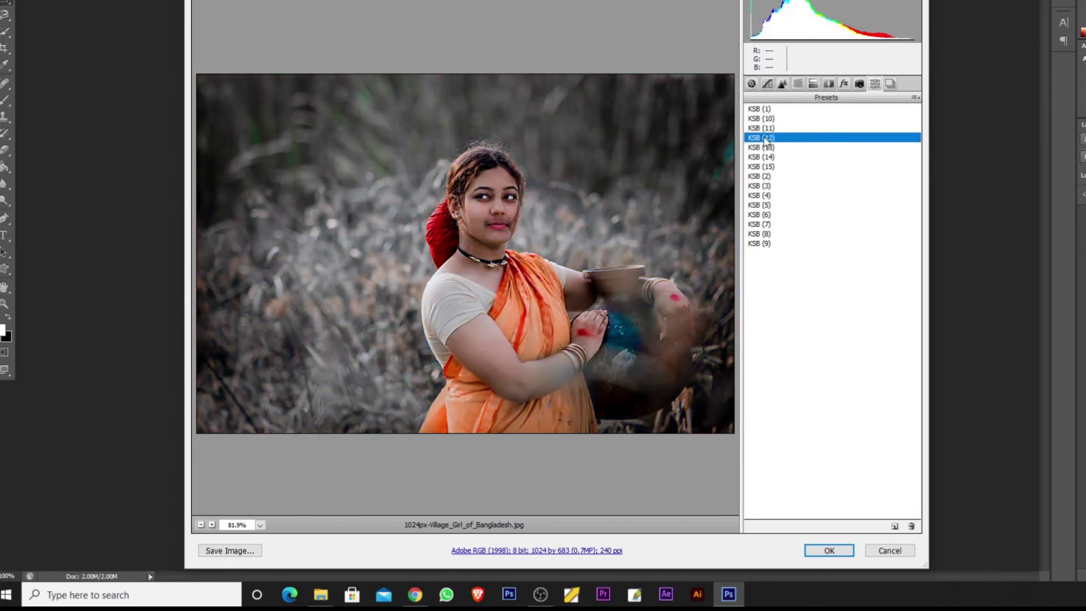
left_click(763, 148)
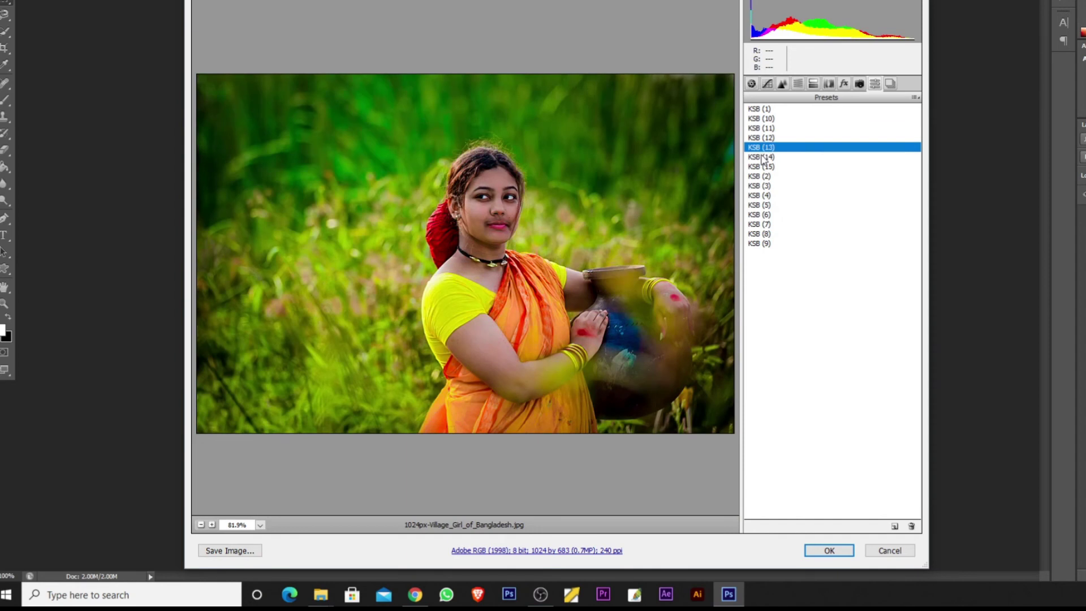
left_click(764, 157)
left_click(763, 168)
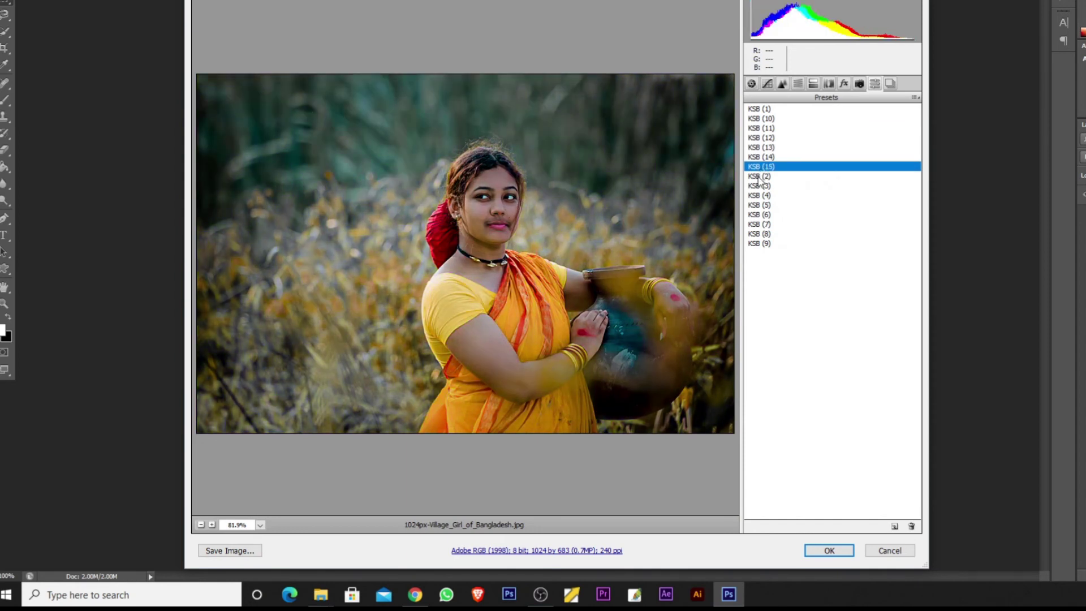
Step: Preview the presets KSB (2) through KSB (9) one after another on the photo
left_click(761, 177)
left_click(759, 186)
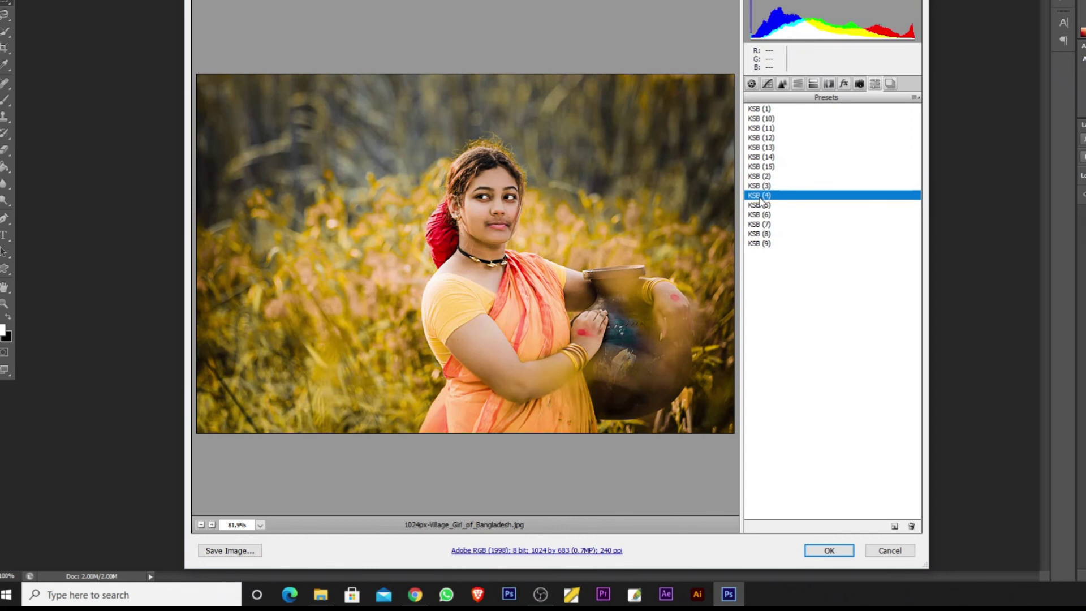
left_click(761, 206)
left_click(761, 215)
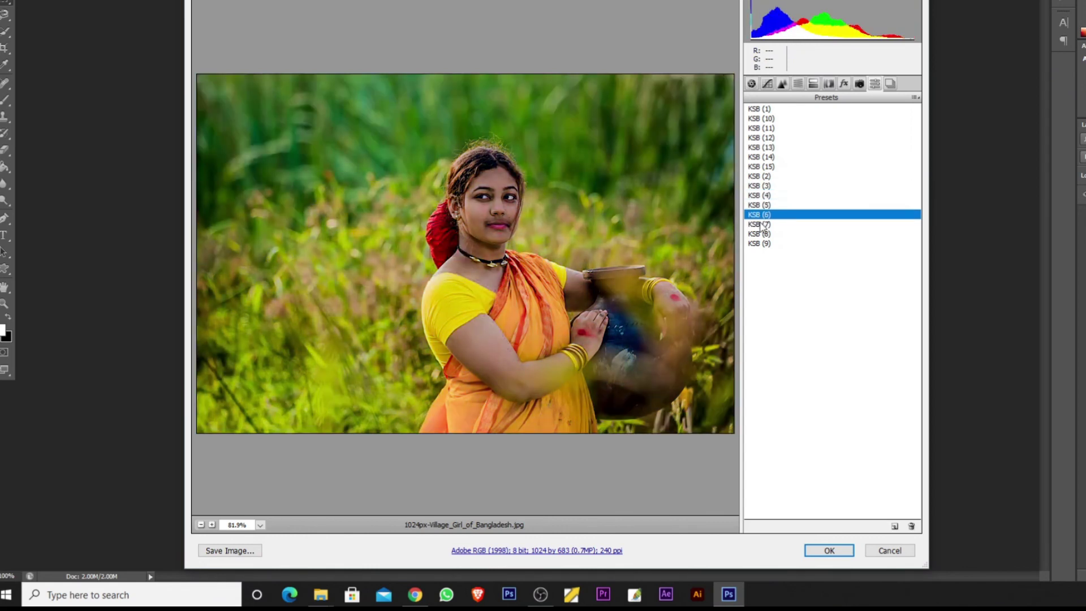
left_click(761, 225)
left_click(761, 234)
left_click(761, 244)
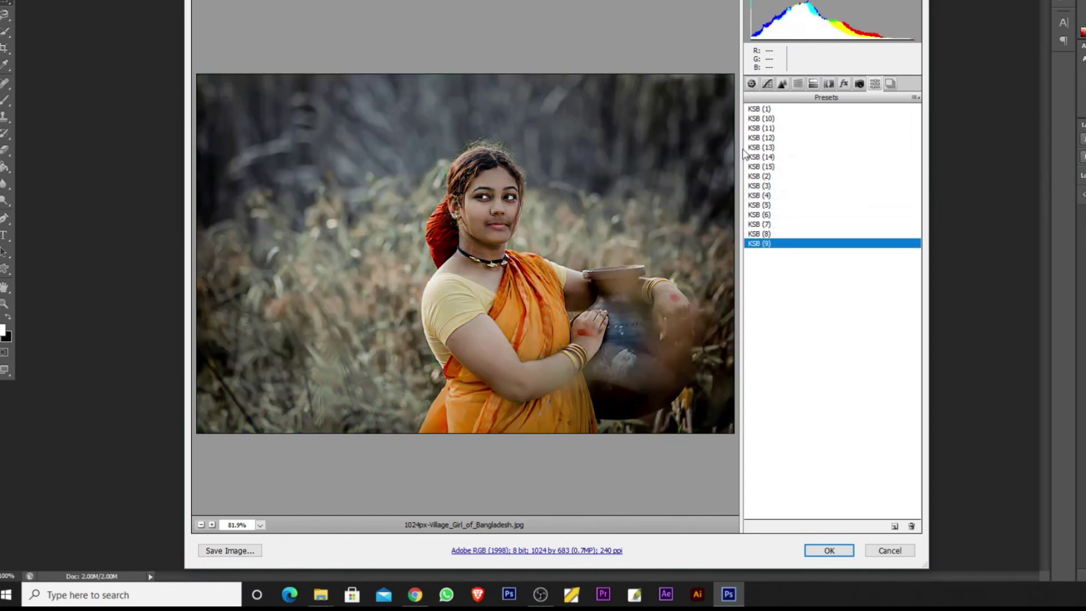
Step: Go back to preset KSB (11) for another try and apply KSB (12) to the photo
left_click(757, 130)
left_click(757, 140)
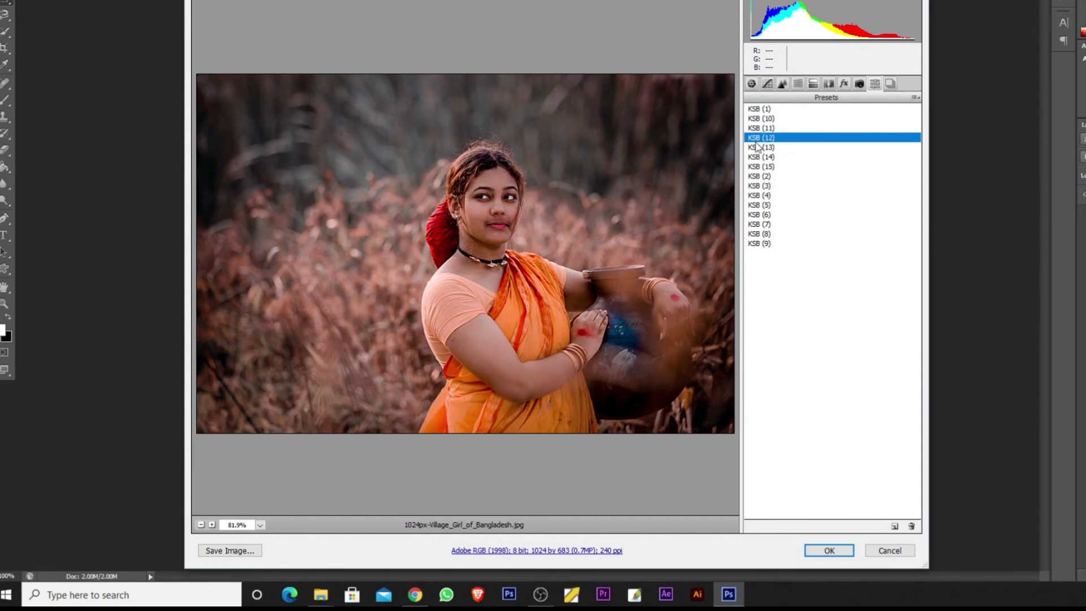